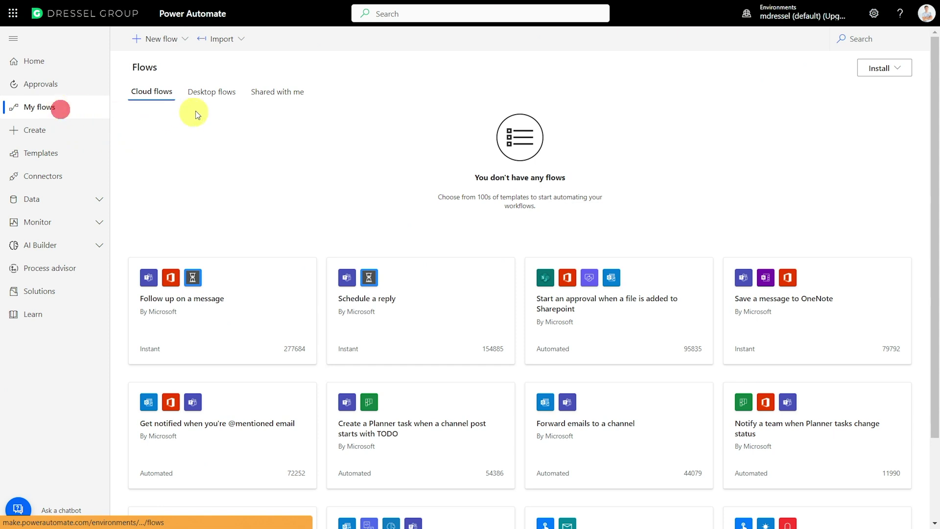
# Open the first Shared with me flow, 'When a file is created or modified', to view its details
pyautogui.click(267, 96)
pyautogui.click(252, 164)
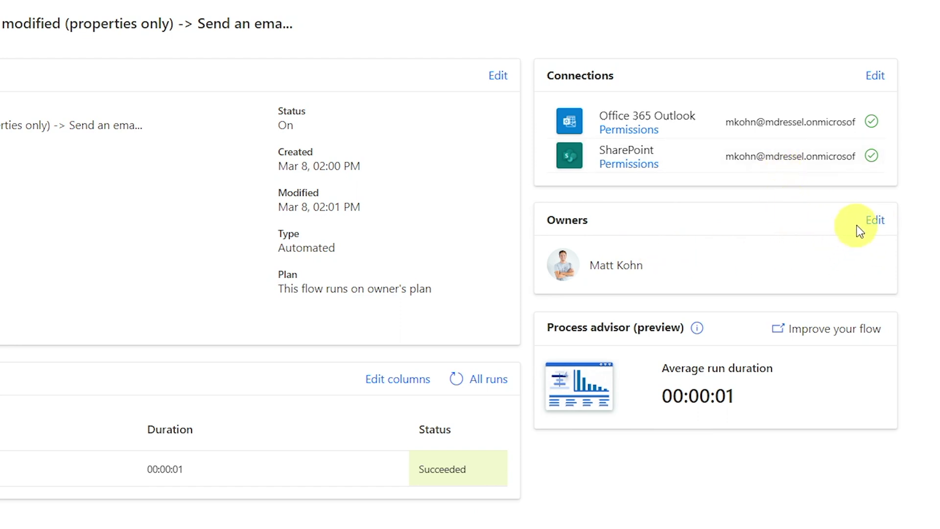
# Search for the second user in the Owners box, add them as co-owner, and accept the connections warning
pyautogui.click(874, 220)
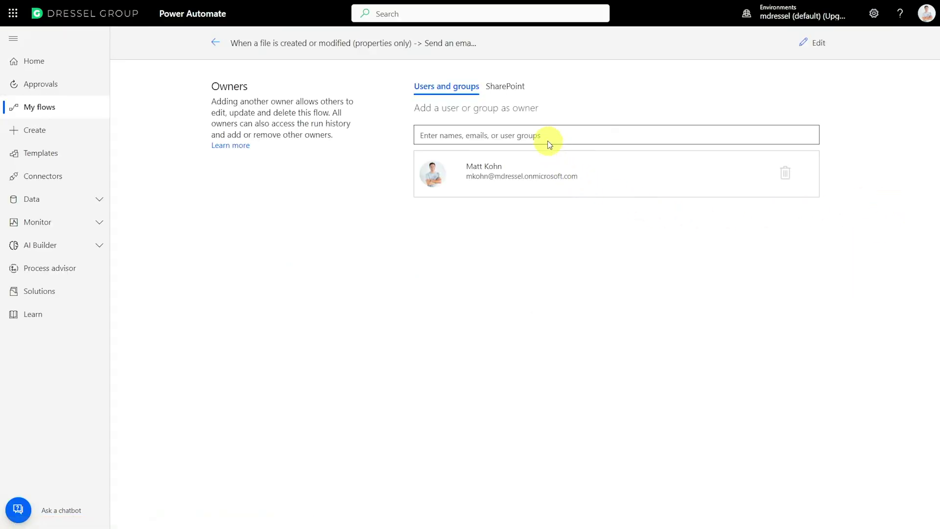
pyautogui.click(545, 140)
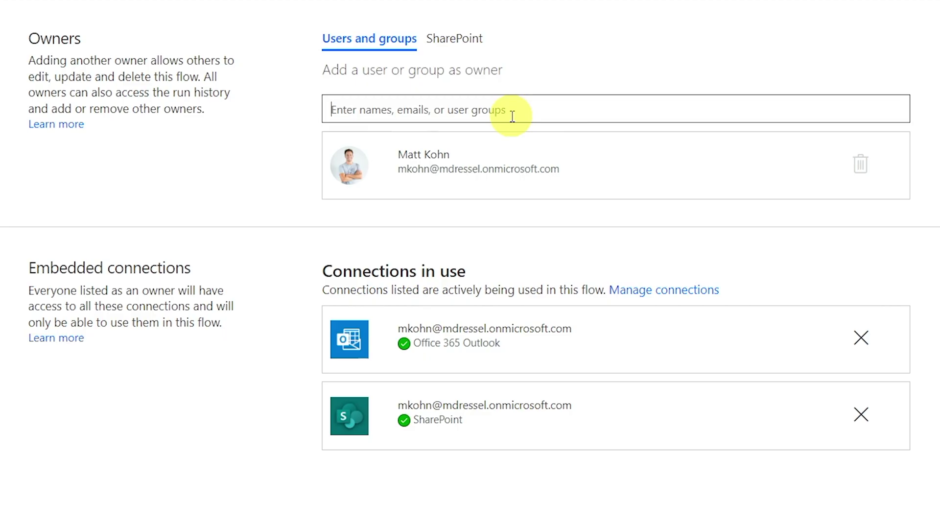
pyautogui.write('dress')
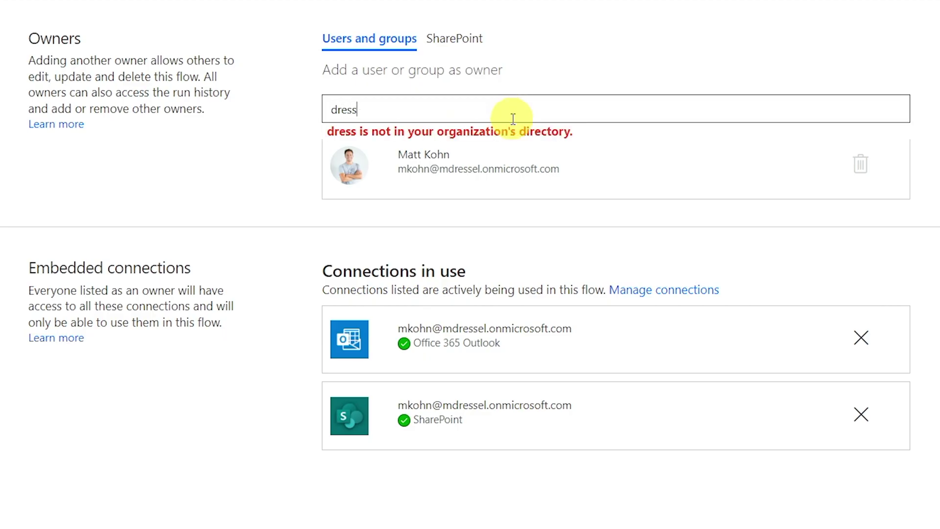
pyautogui.press('BackSpace')
pyautogui.press('BackSpace')
pyautogui.write('matt')
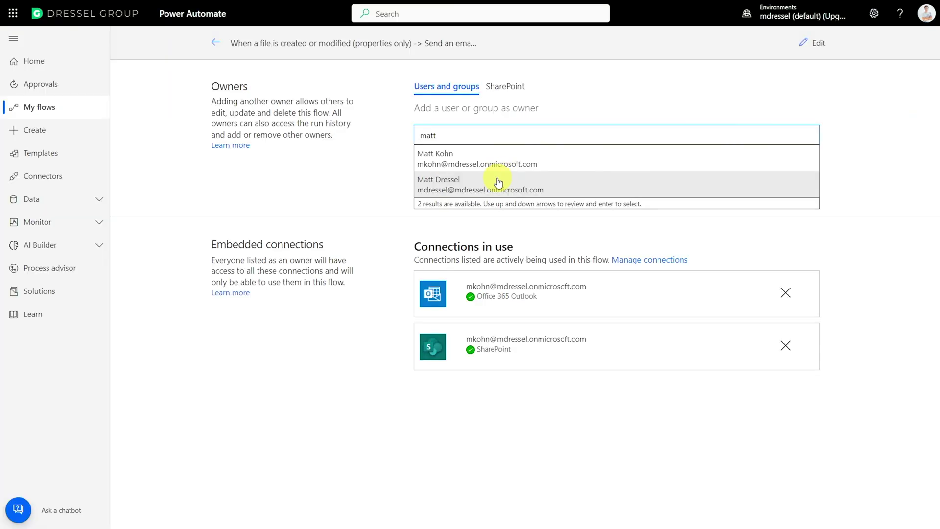
pyautogui.click(445, 178)
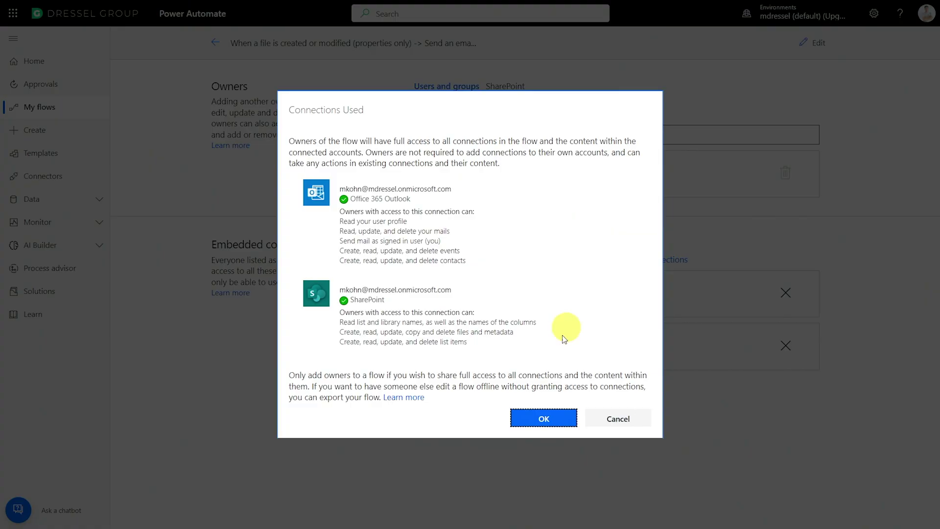
pyautogui.click(542, 415)
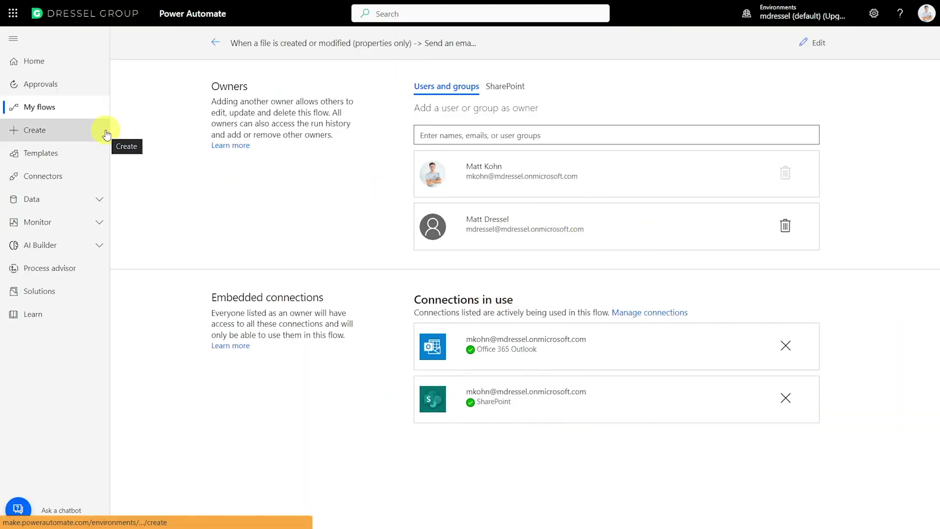
# Return to My flows and show the four flows under Shared with me
pyautogui.click(58, 108)
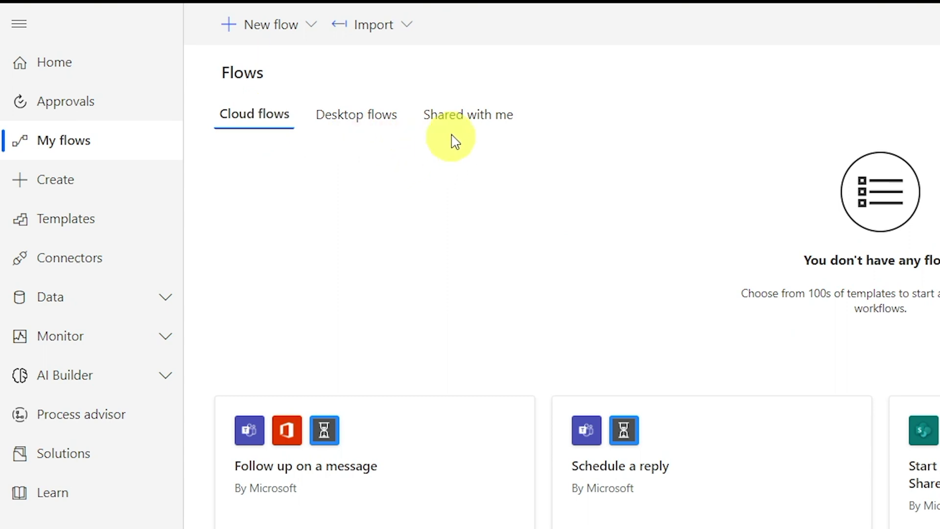
pyautogui.click(461, 127)
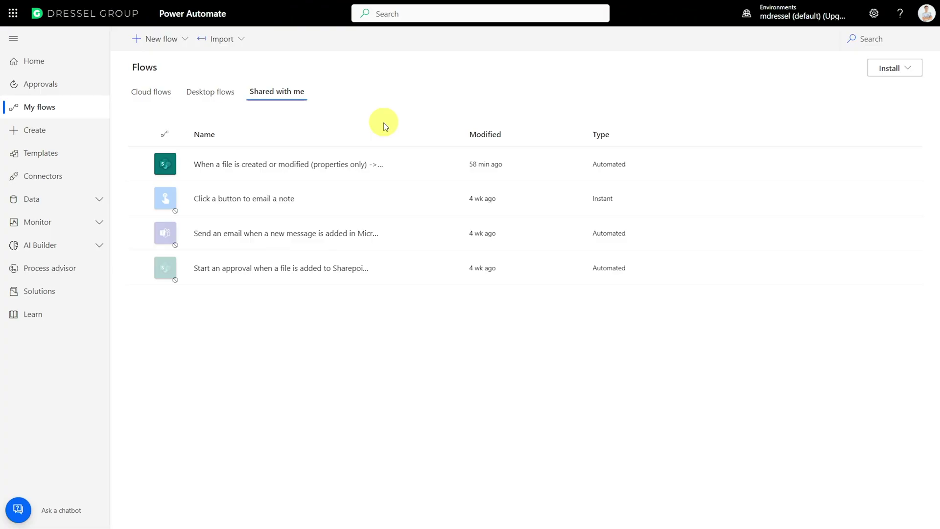
# Open the shared flow and add the SA-DG group as another owner, accepting the connections warning
pyautogui.click(261, 158)
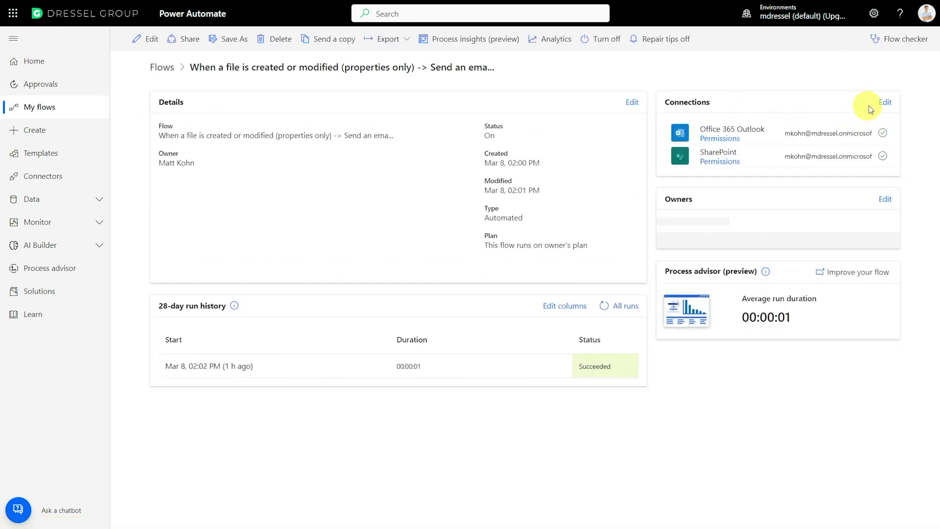
pyautogui.click(883, 196)
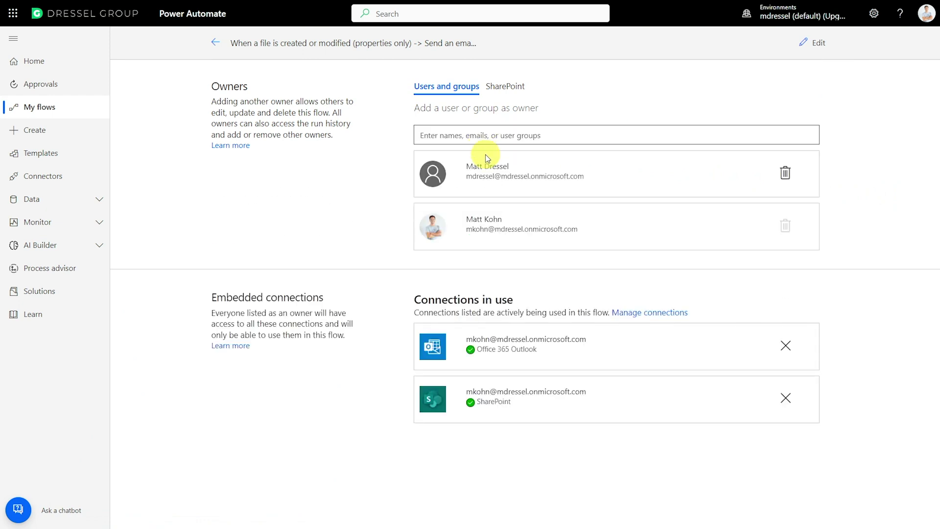
pyautogui.click(543, 136)
pyautogui.write('sa')
pyautogui.click(468, 189)
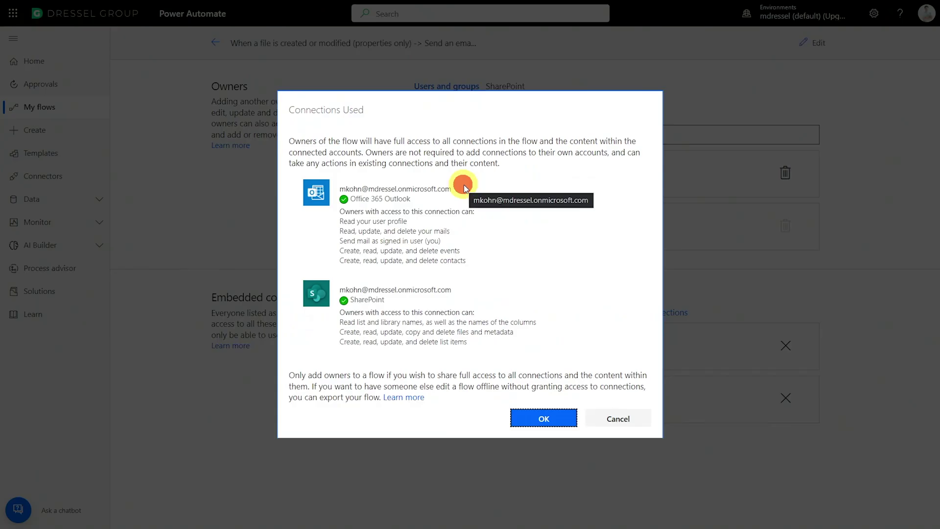
pyautogui.click(545, 419)
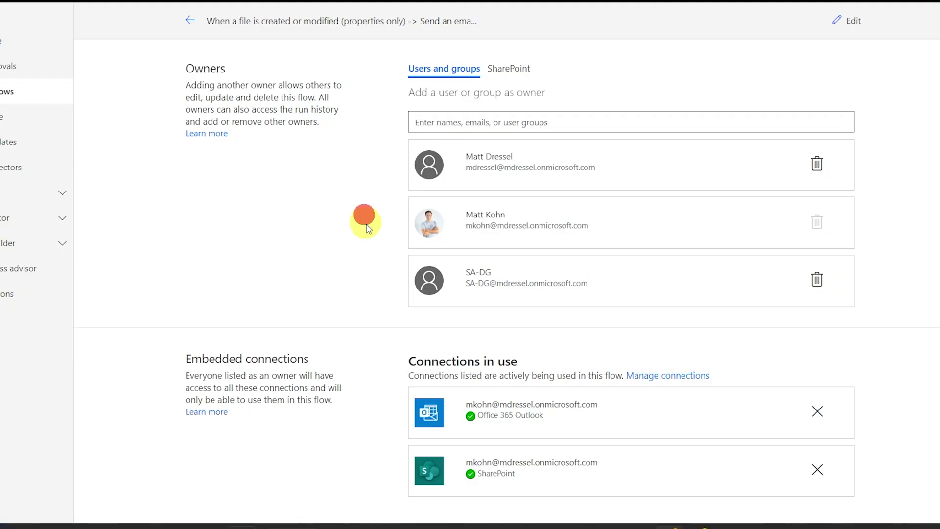
# Switch to the co-owner's Chrome window and open the shared flow's details and owner settings
pyautogui.press('super')
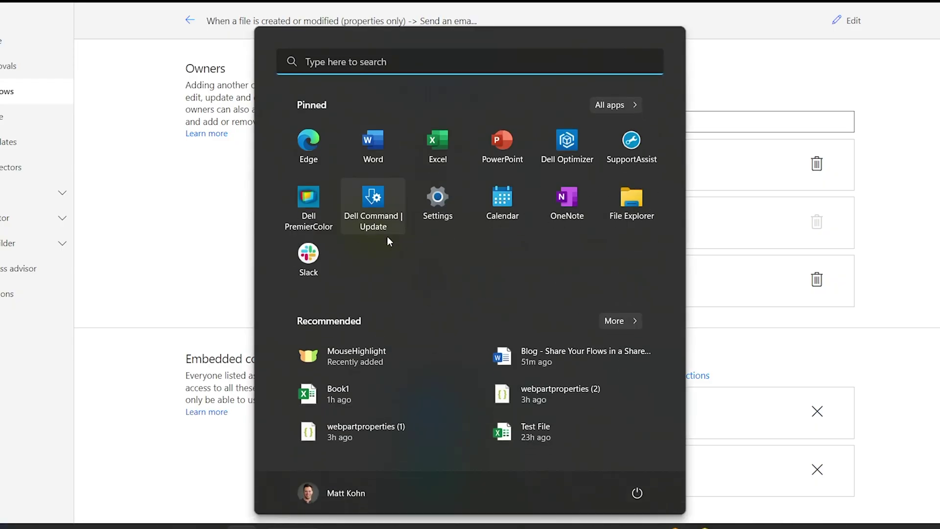
pyautogui.moveTo(666, 526)
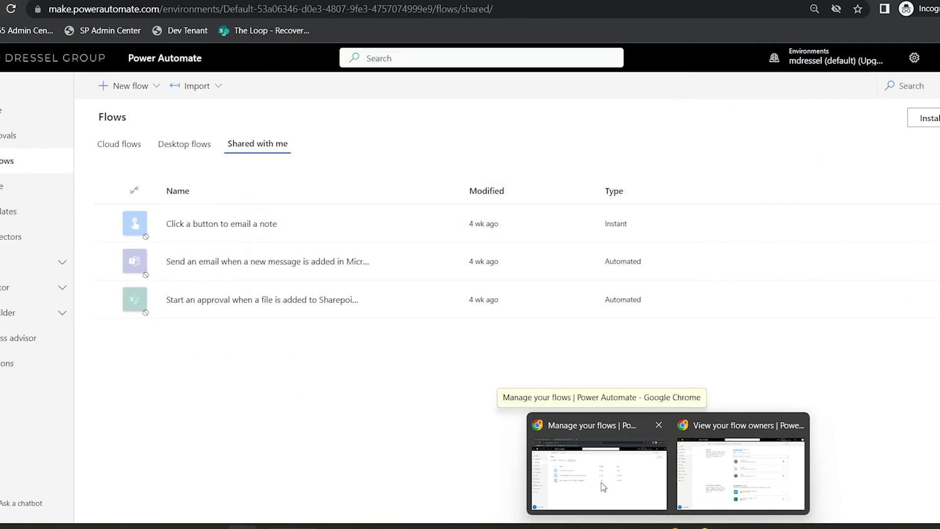
pyautogui.click(601, 482)
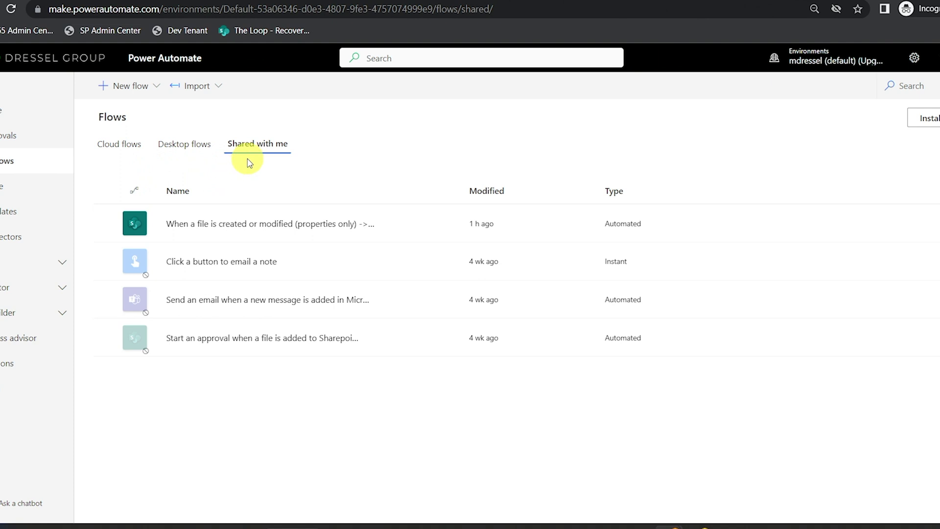
pyautogui.click(269, 223)
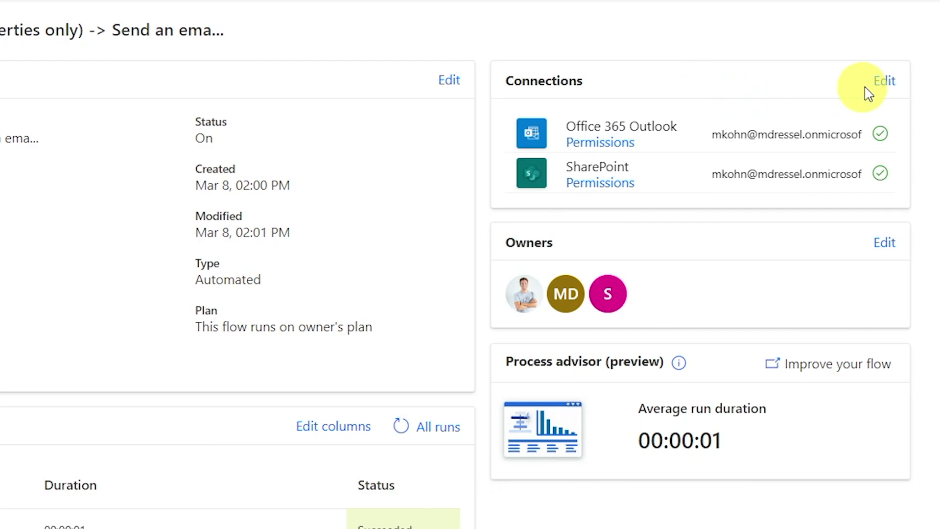
pyautogui.click(876, 84)
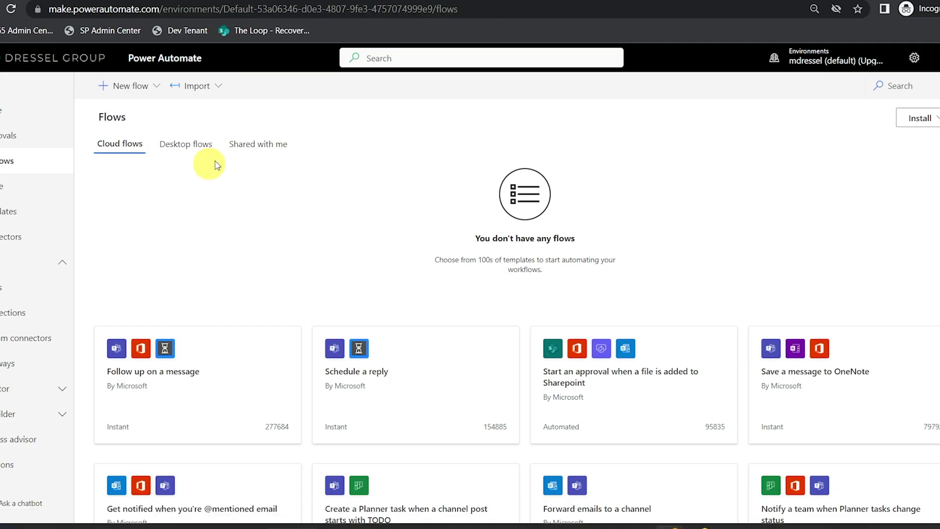
# From Shared with me, open the file-triggered flow in the editor
pyautogui.click(256, 145)
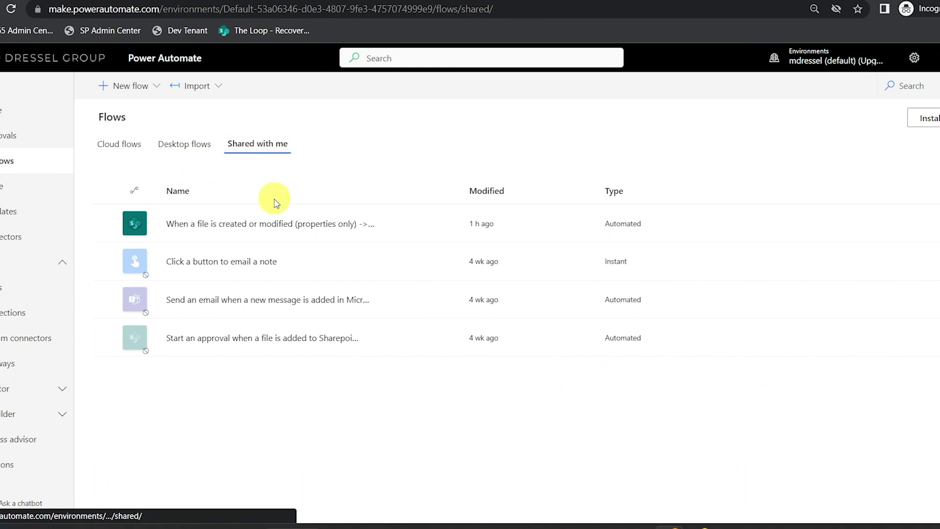
pyautogui.click(218, 224)
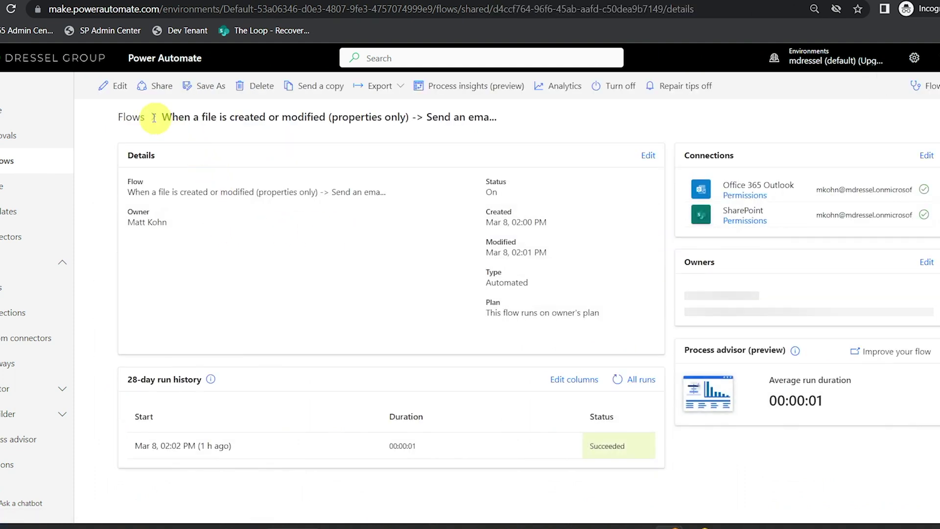
pyautogui.click(114, 87)
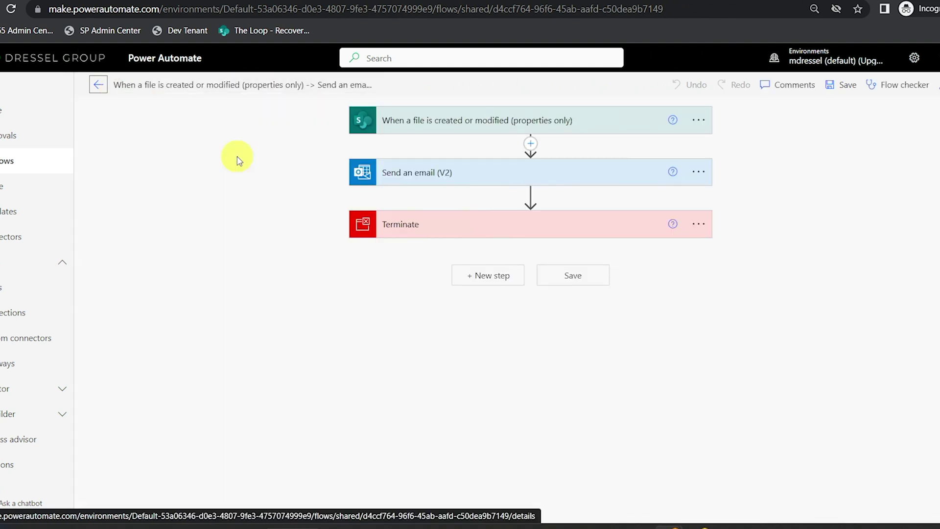
# Expand Send an email (V2), dismiss the Help callout, and switch it to your own Outlook connection
pyautogui.click(399, 174)
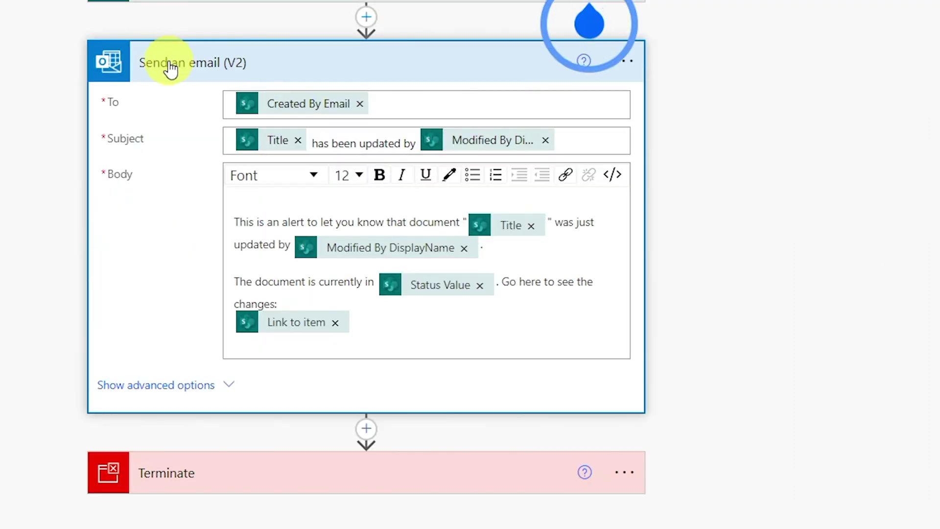
pyautogui.click(583, 60)
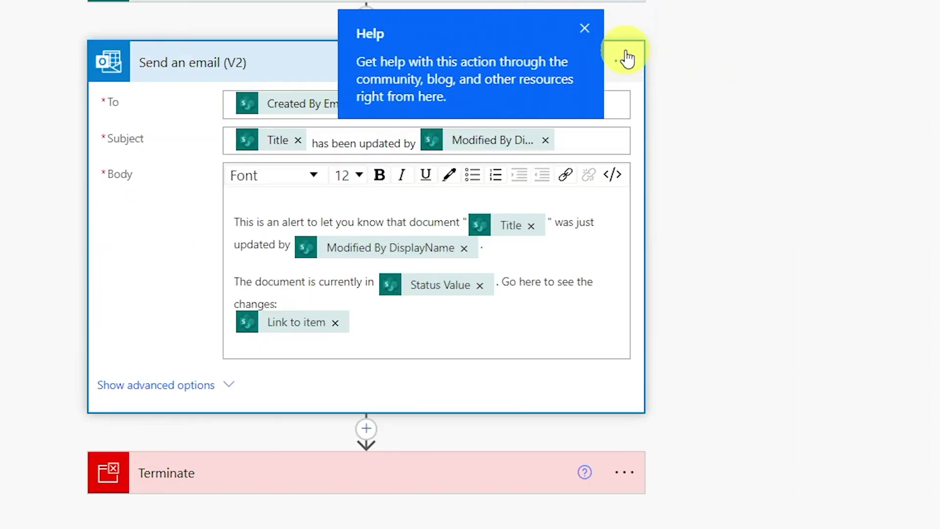
pyautogui.click(592, 36)
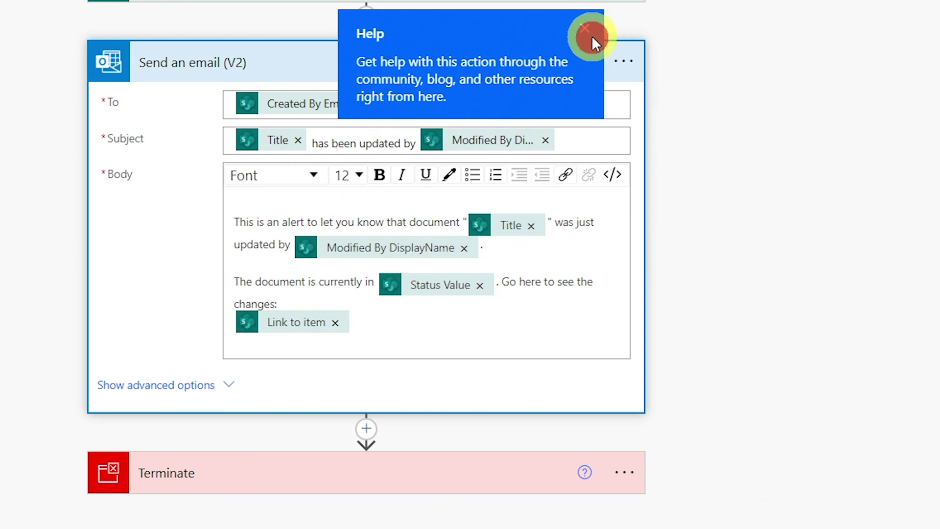
pyautogui.click(622, 60)
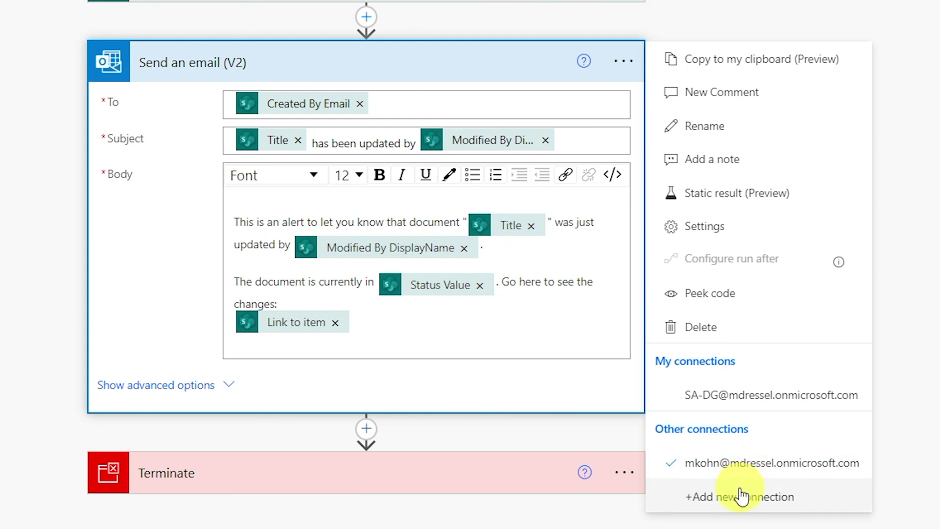
pyautogui.click(741, 394)
pyautogui.scroll(2, 734, 386)
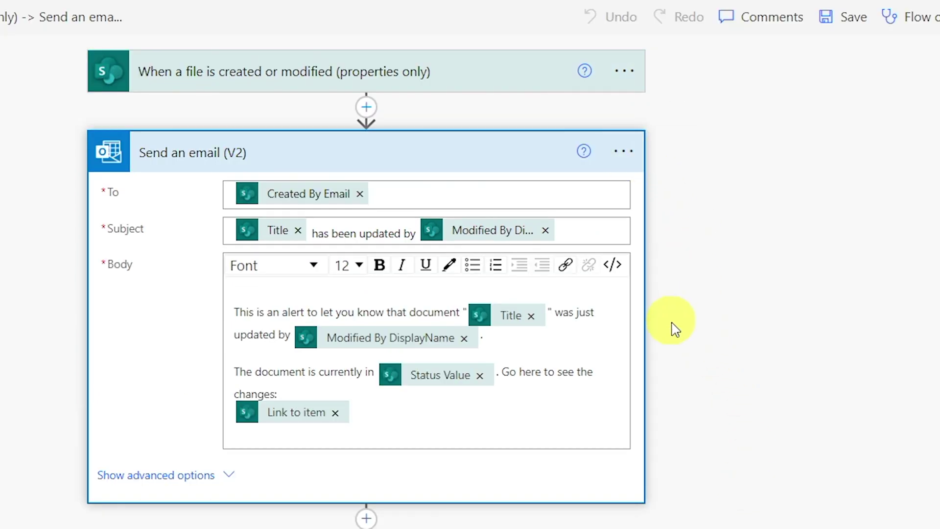
# Switch the file trigger to your own connection, then leave the editor for the flow's details page
pyautogui.click(482, 81)
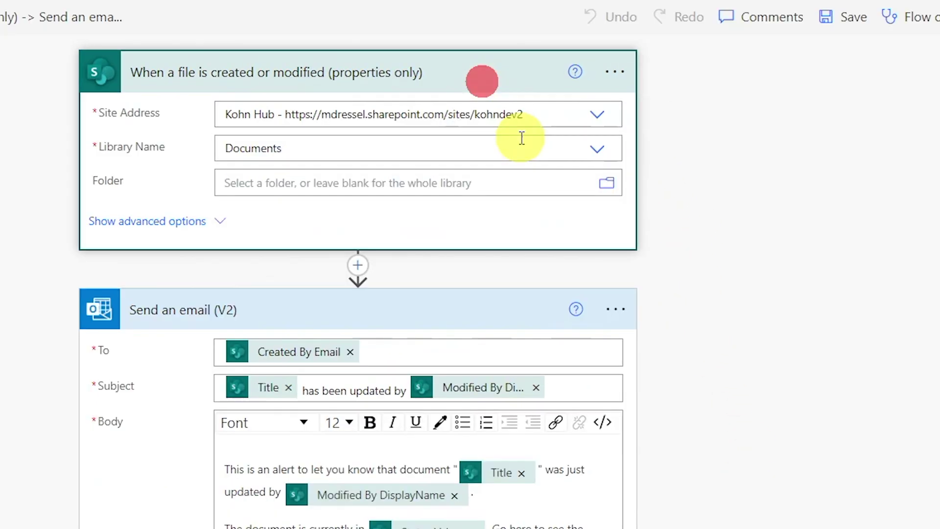
pyautogui.click(615, 72)
pyautogui.click(776, 401)
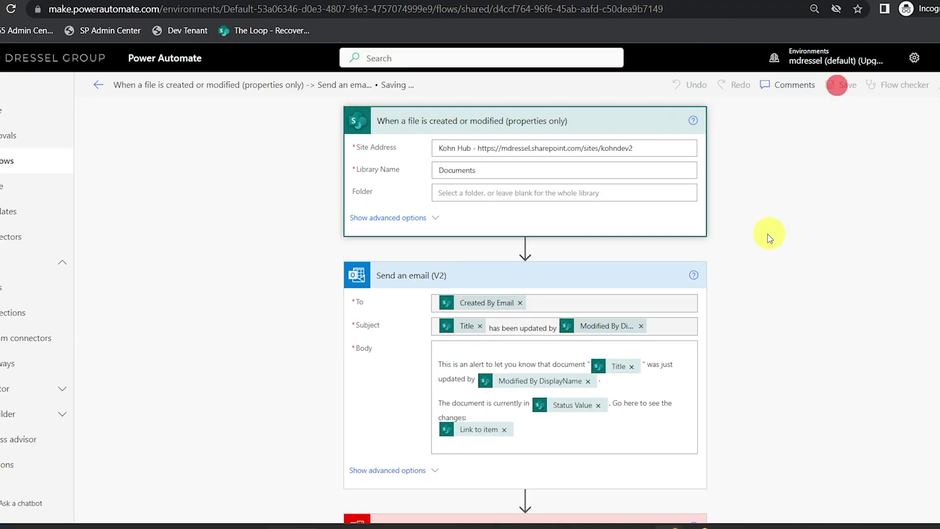
pyautogui.click(98, 85)
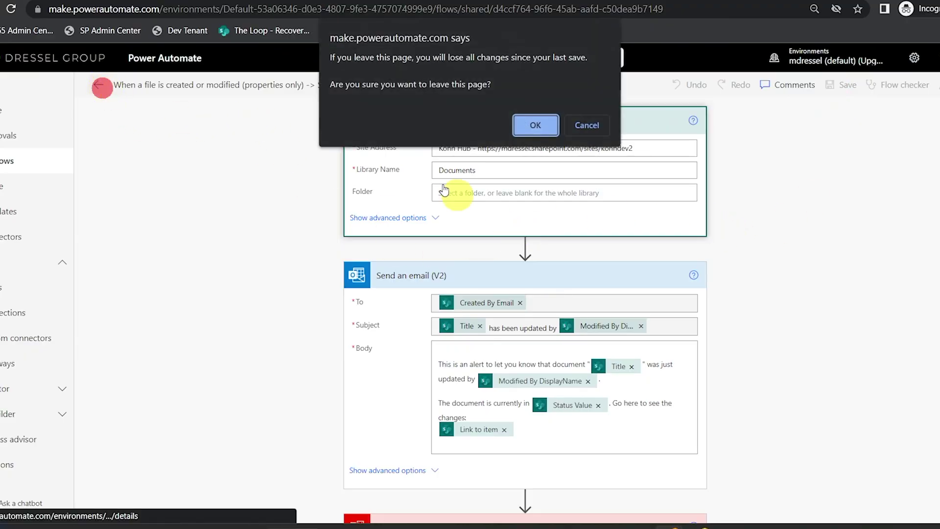
pyautogui.click(531, 126)
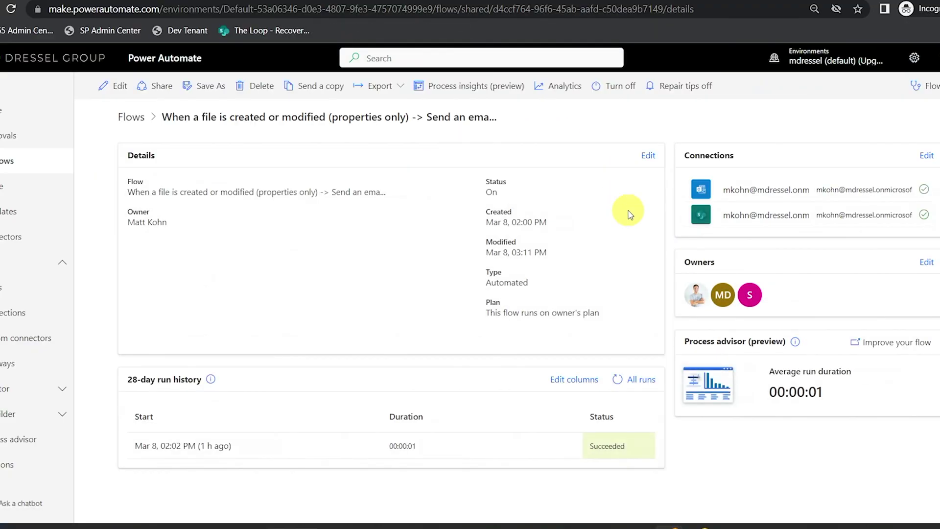
# Open the flow's Owners settings and scroll through the owner list
pyautogui.click(925, 157)
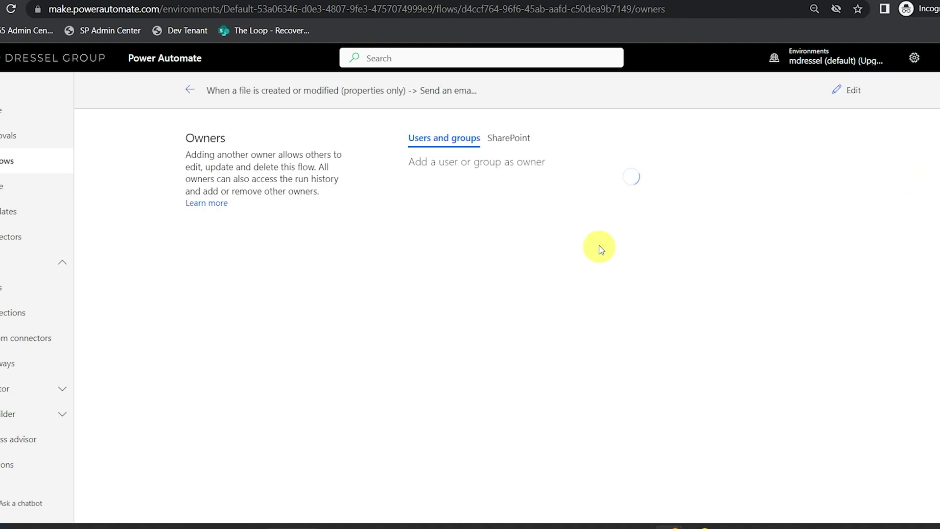
pyautogui.scroll(-4, 605, 247)
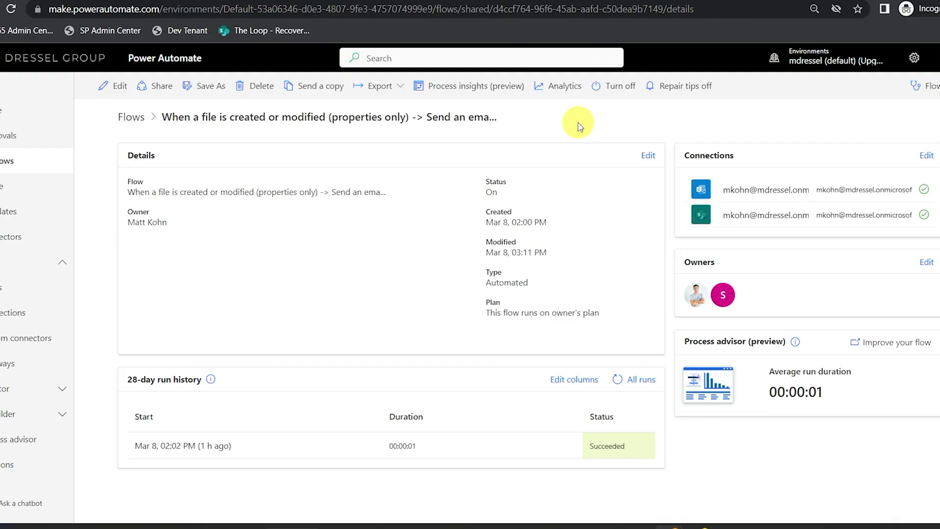
# Start a Package (.zip) export named 'Test Flow', then move through the Environment and Description fields
pyautogui.click(398, 89)
pyautogui.click(392, 110)
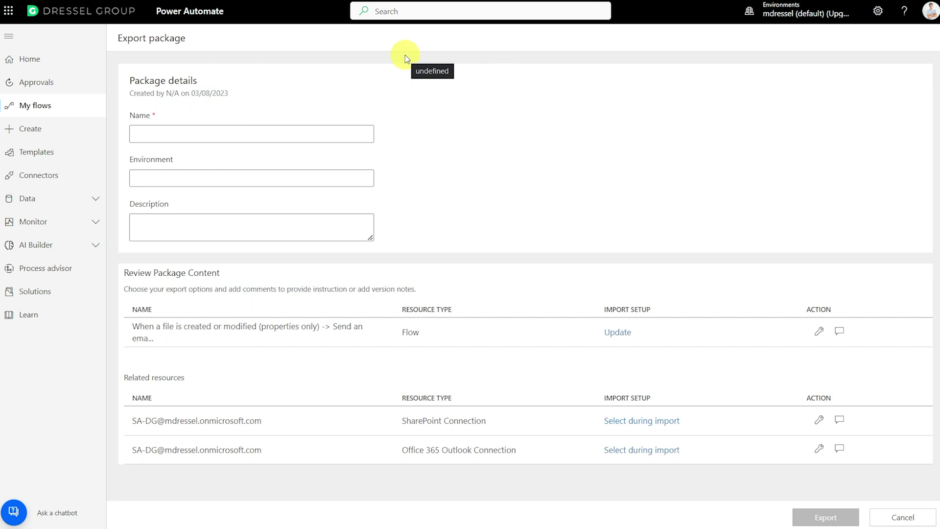
pyautogui.click(252, 141)
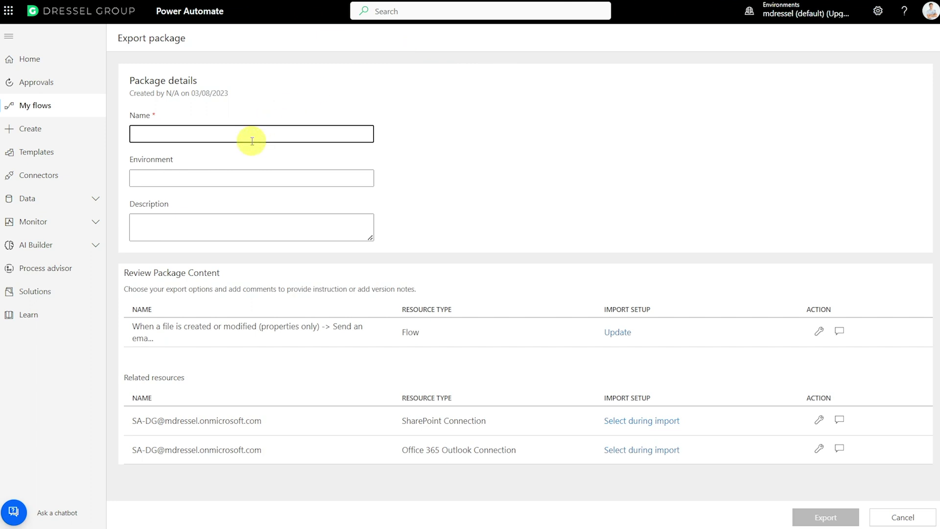
pyautogui.write('Test')
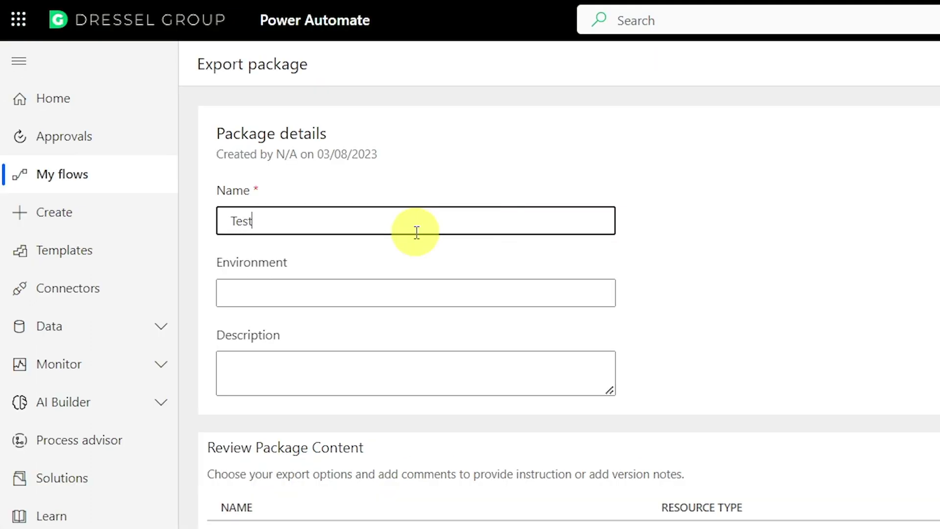
pyautogui.write(' F')
pyautogui.press('capslock')
pyautogui.write('low')
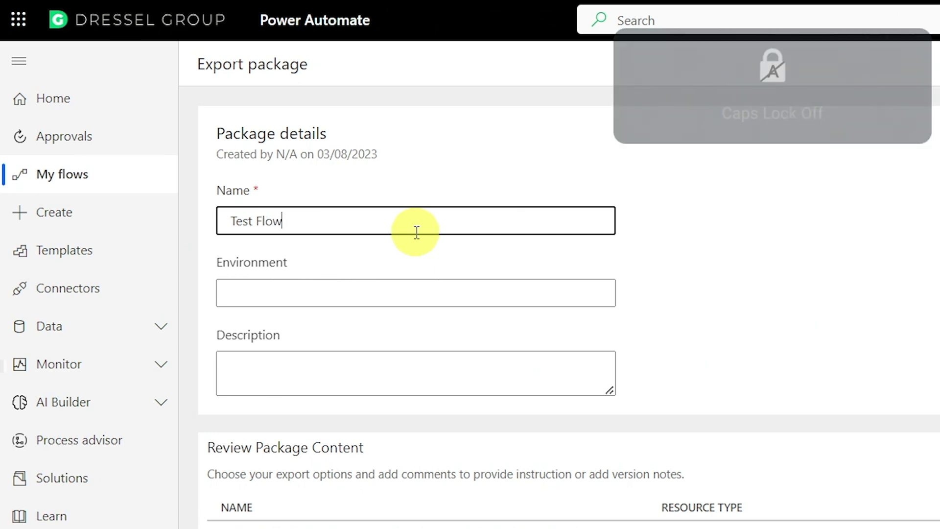
pyautogui.click(370, 288)
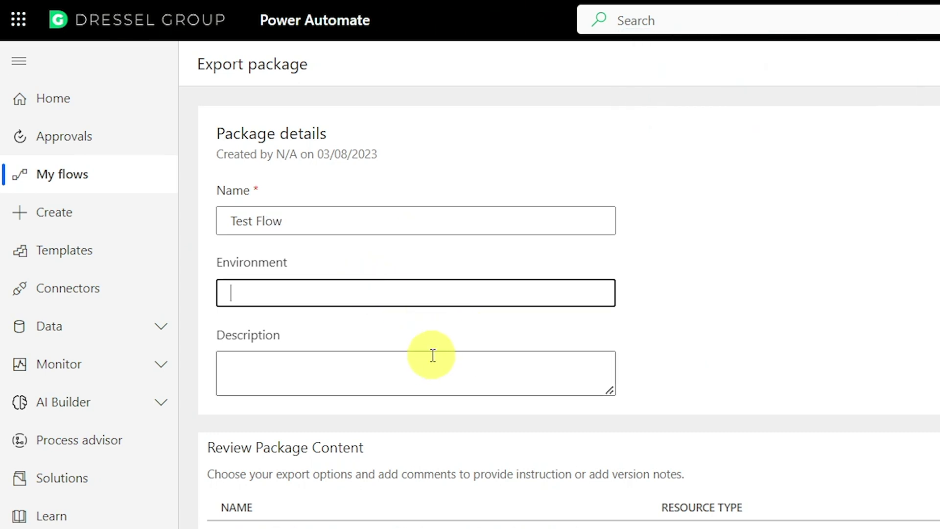
pyautogui.click(378, 367)
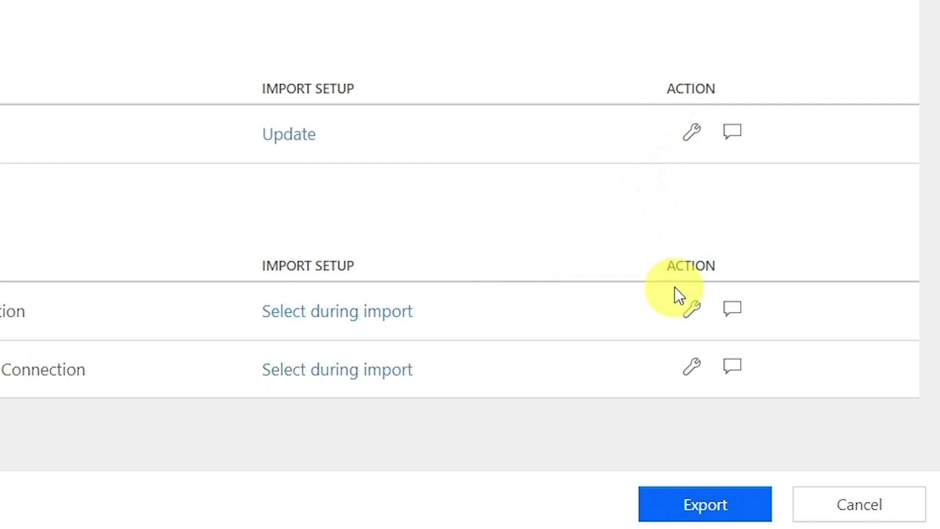
# Review the SharePoint connection's import setup without changes, then export the Test Flow package as a zip
pyautogui.click(691, 308)
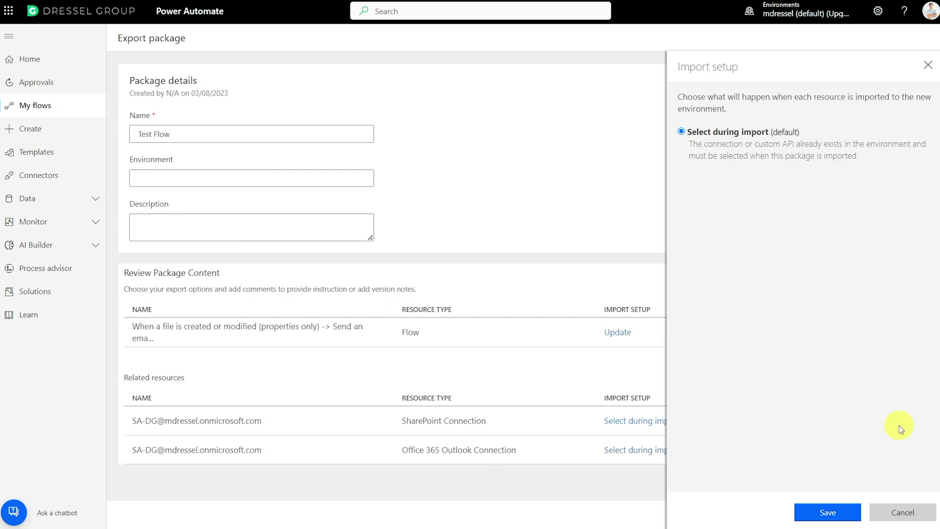
pyautogui.click(885, 510)
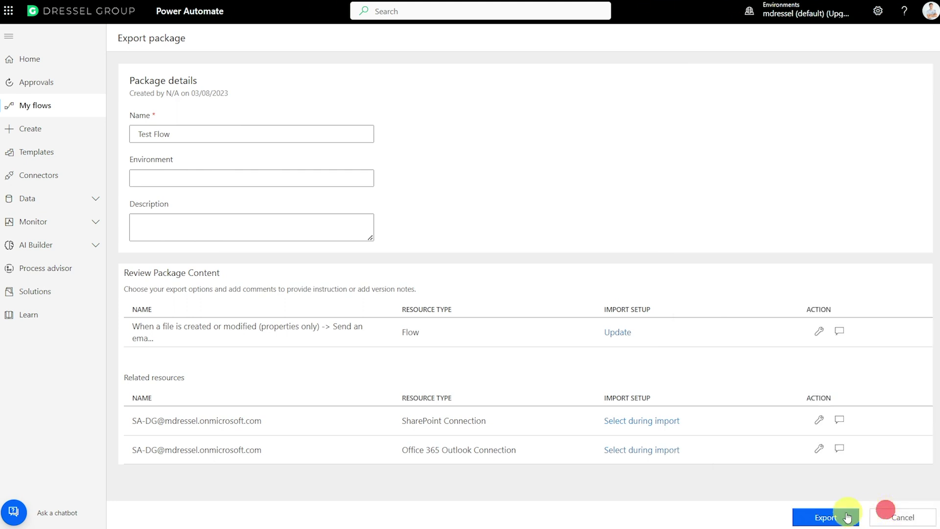
pyautogui.click(843, 512)
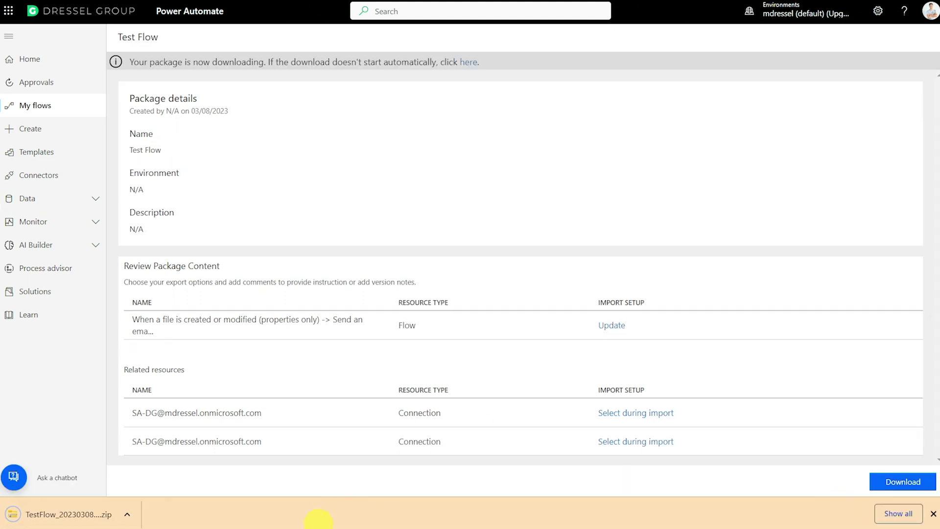